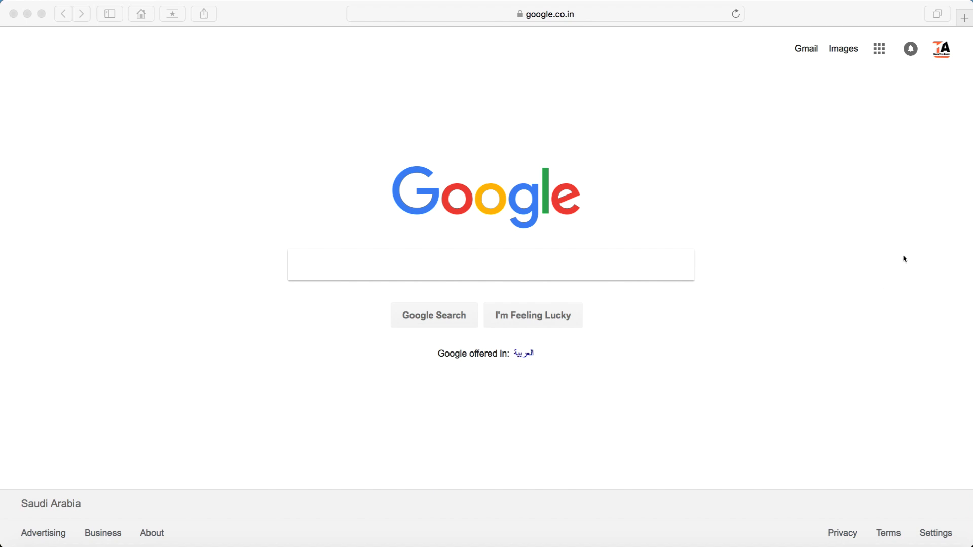
- Go to YouTube via the Google apps grid and bring up the account menu
{"action": "left_click", "coordinate": [880, 51]}
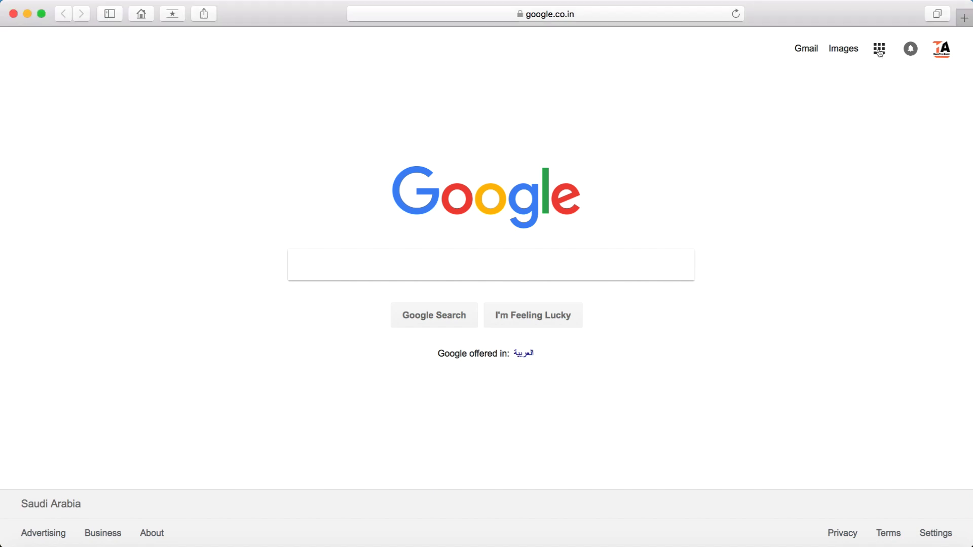
{"action": "left_click", "coordinate": [879, 51]}
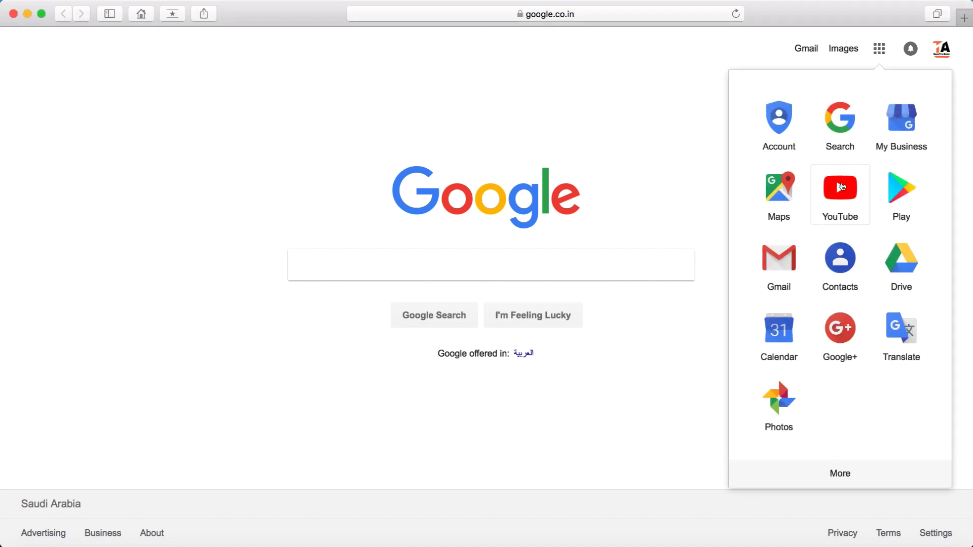
{"action": "left_click", "coordinate": [842, 187]}
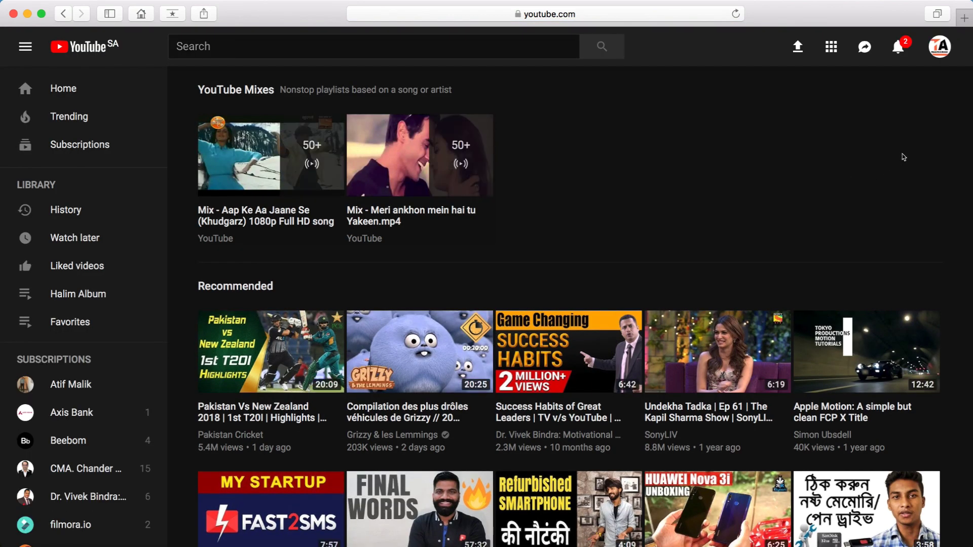
{"action": "left_click", "coordinate": [940, 46]}
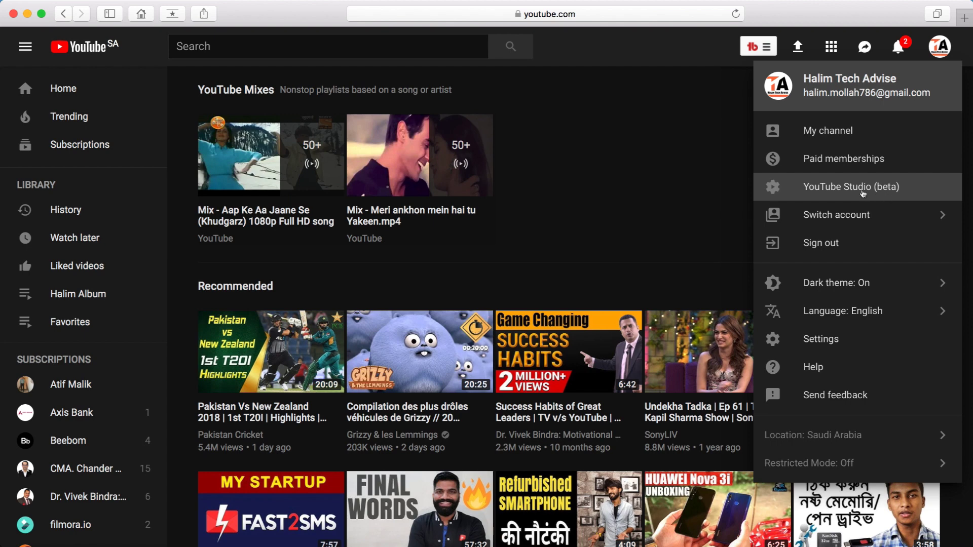
- Switch to YouTube Studio (beta) from the account menu
{"action": "left_click", "coordinate": [861, 187]}
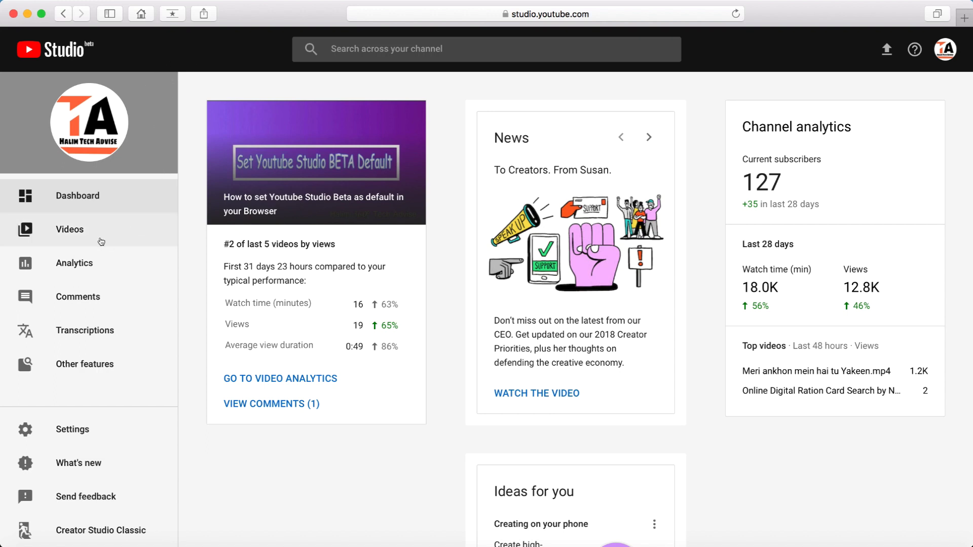
- Open the first upload, 'How to set Youtube Studio Beta as default', from the Videos list
{"action": "left_click", "coordinate": [69, 230]}
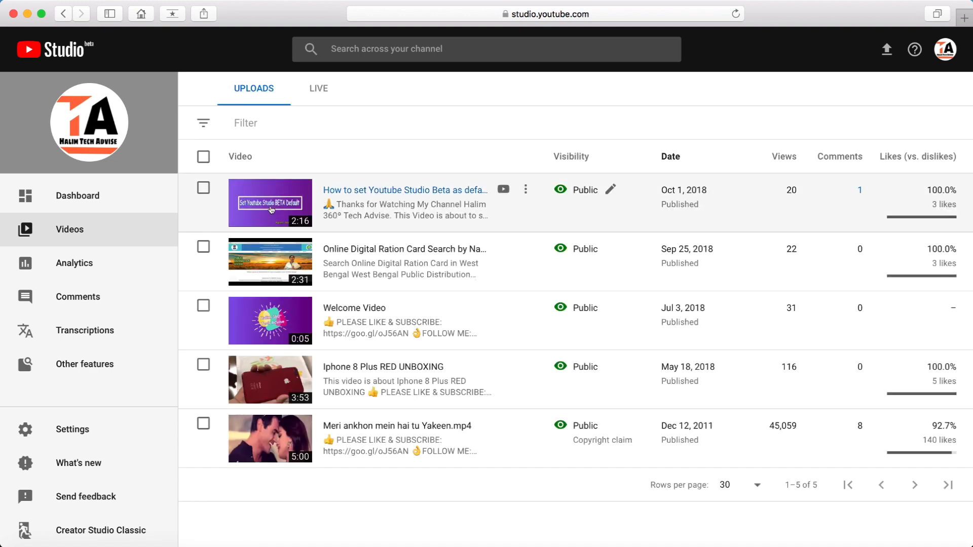
{"action": "mouse_move", "coordinate": [281, 196]}
{"action": "left_click", "coordinate": [298, 200]}
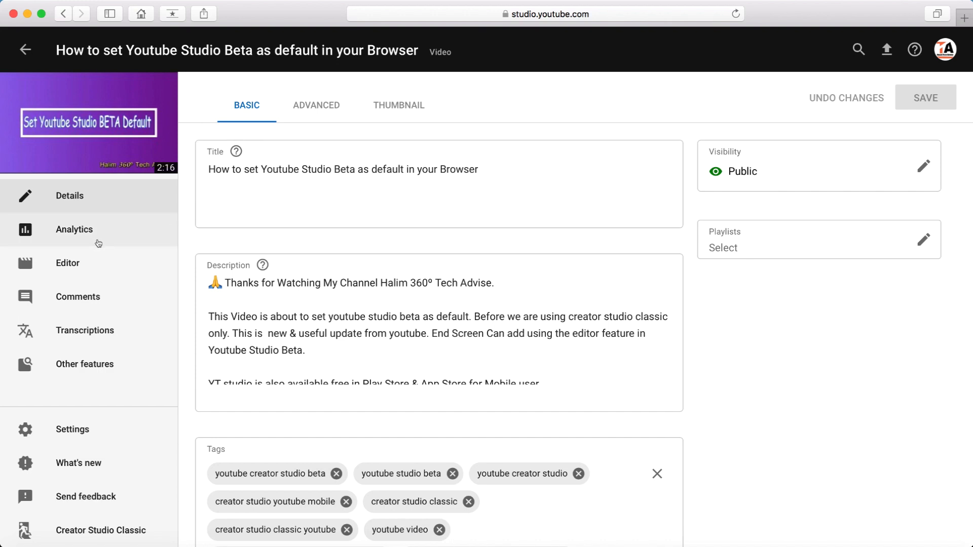
- Open the video in the Editor with its timeline
{"action": "left_click", "coordinate": [63, 263]}
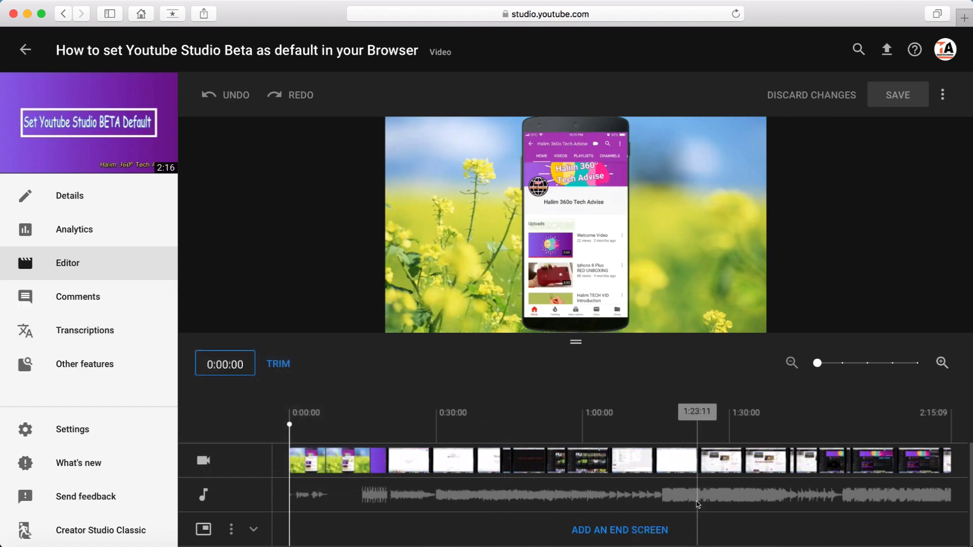
- Apply the '1 video or playlist, 1 subscribe' end screen template to the video
{"action": "left_click", "coordinate": [626, 534]}
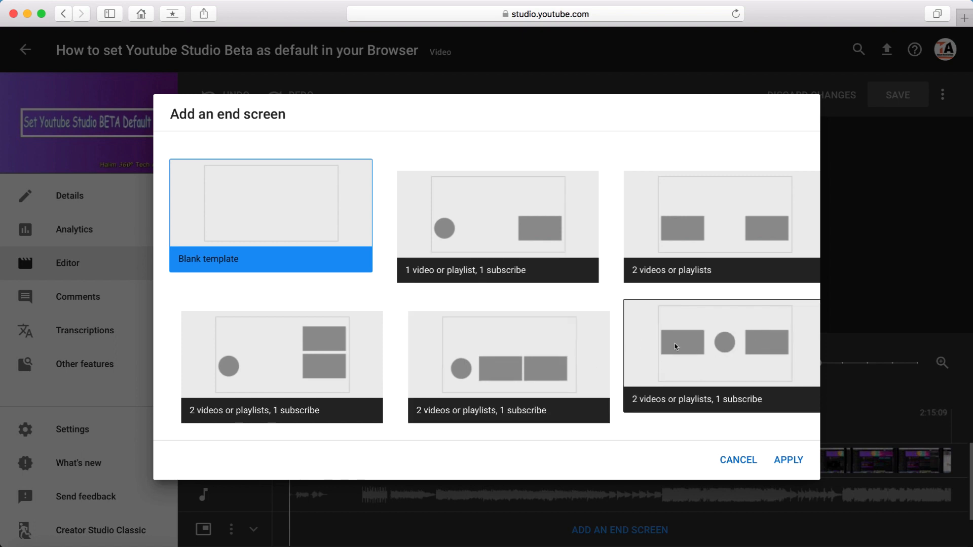
{"action": "left_click", "coordinate": [482, 216]}
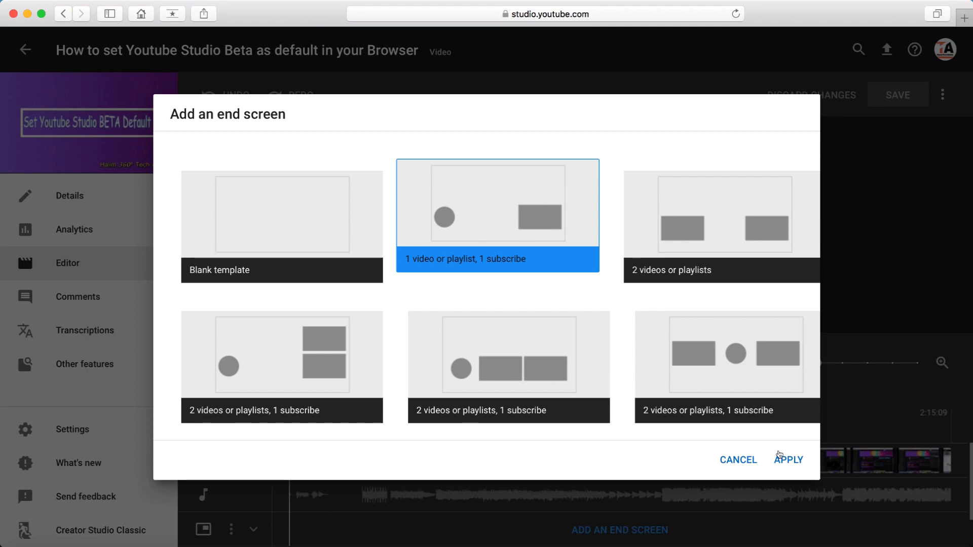
{"action": "left_click", "coordinate": [786, 461]}
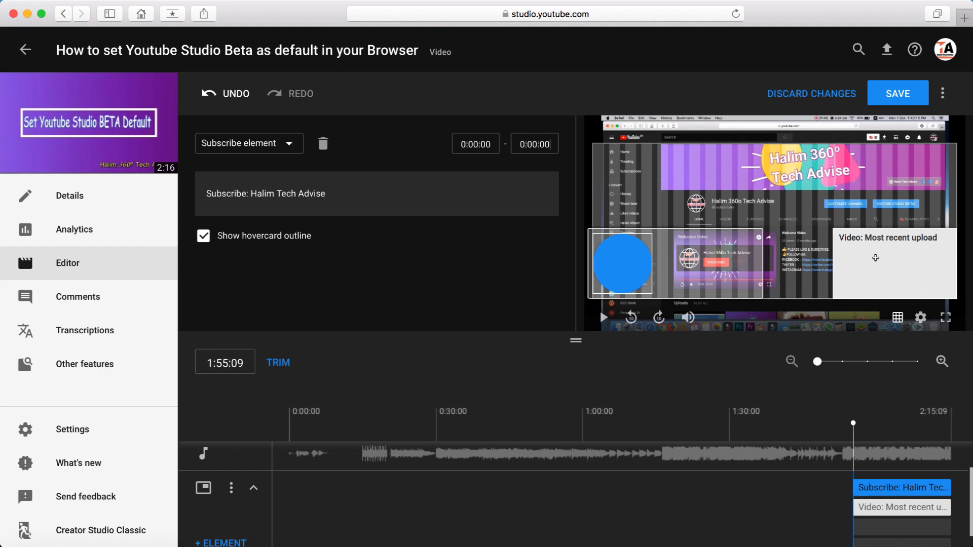
- Select the 'Video: Most recent upload' end screen element for editing
{"action": "left_click", "coordinate": [876, 258]}
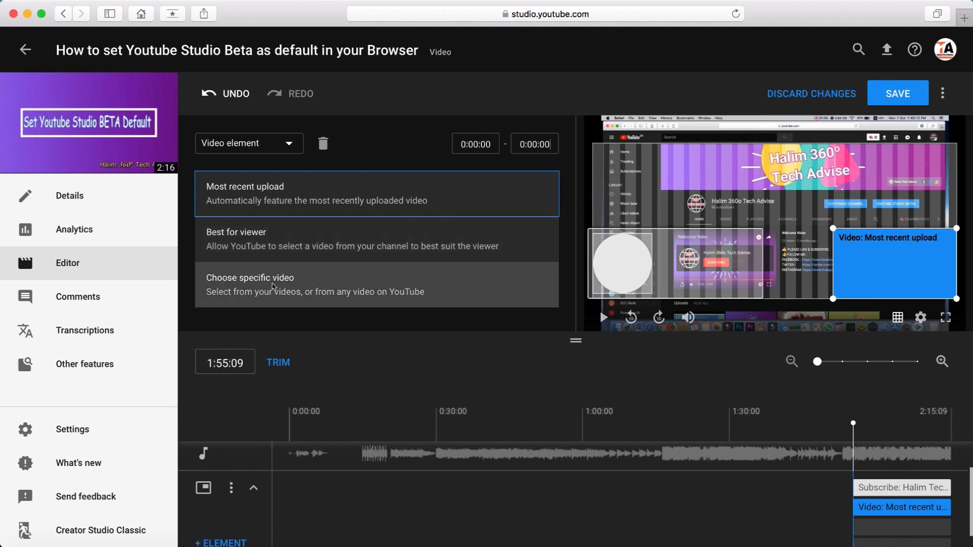
- Set the video element to the specific video 'Welcome Video'
{"action": "left_click", "coordinate": [296, 286]}
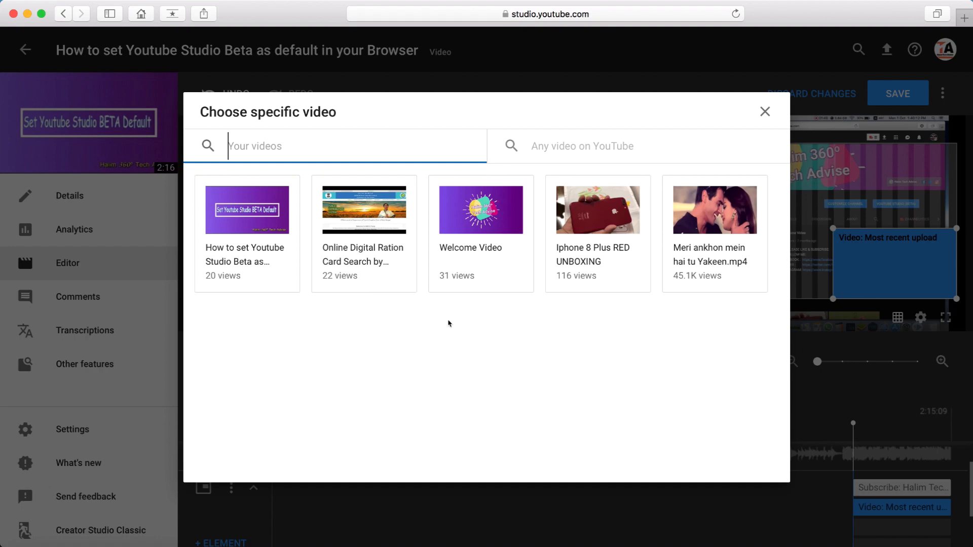
{"action": "left_click", "coordinate": [494, 208]}
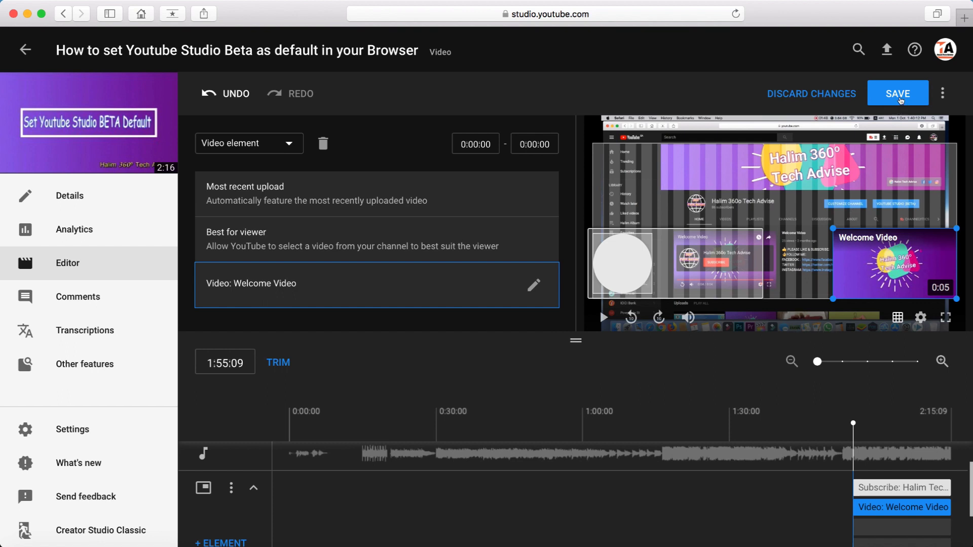
- Save the end screen changes and confirm updating the existing video
{"action": "left_click", "coordinate": [898, 93]}
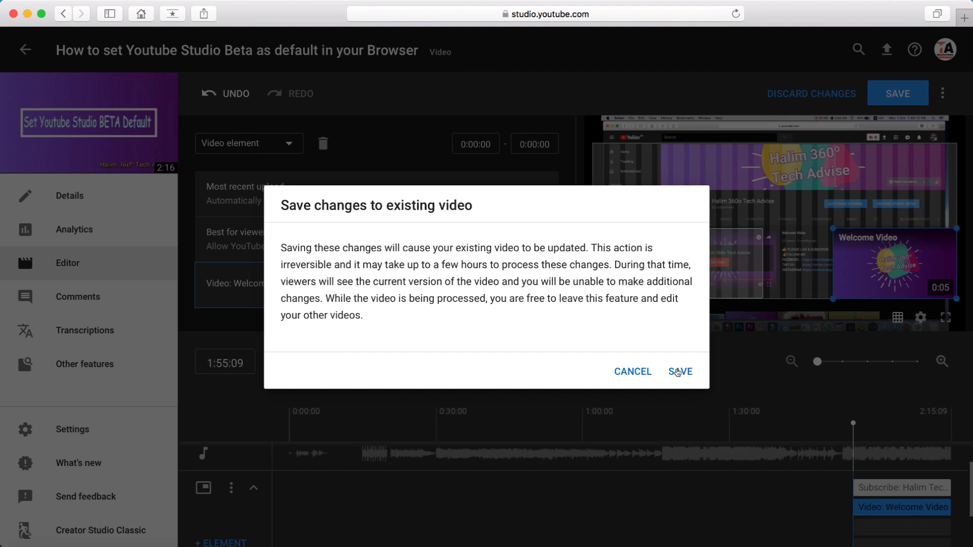
{"action": "left_click", "coordinate": [678, 371]}
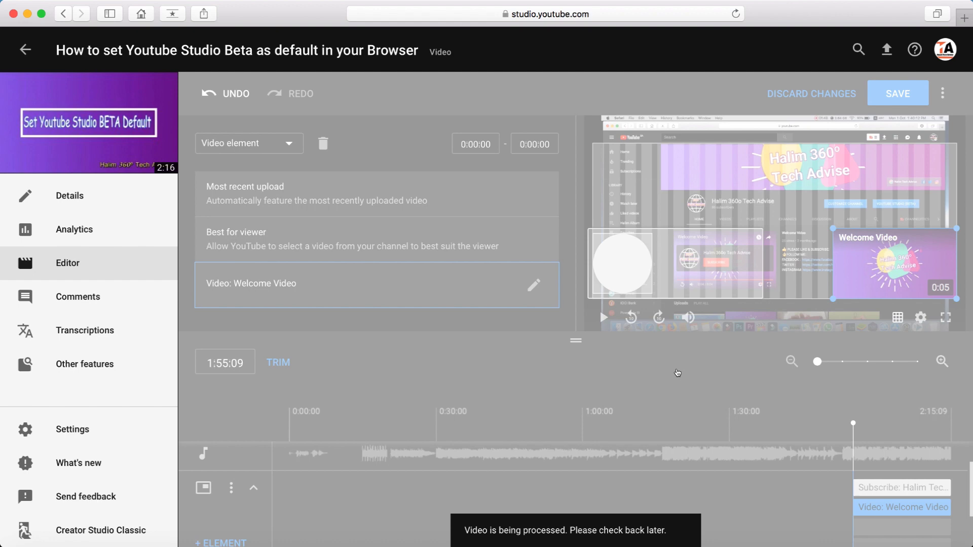